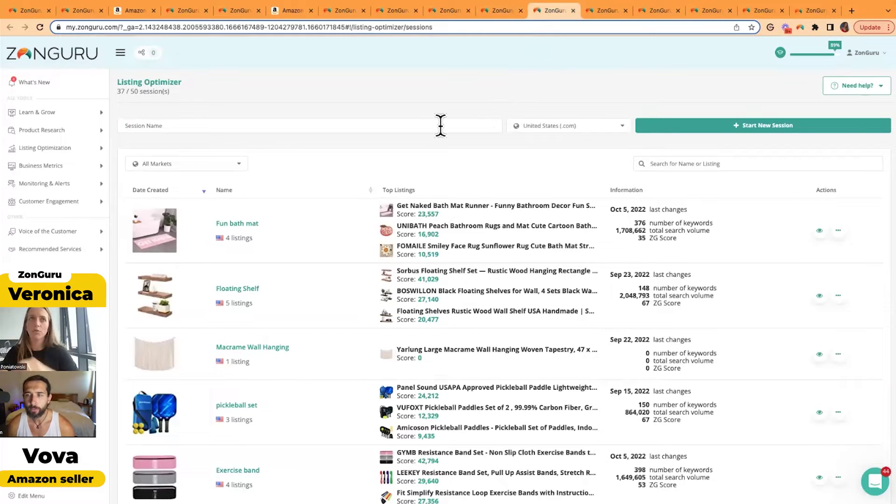
{"action": "type", "text": "Exercise band"}
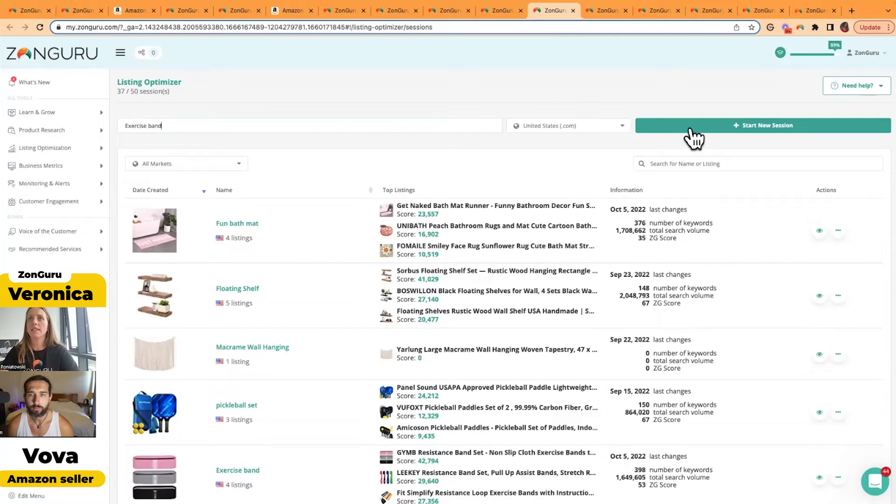
- Start the new Listing Optimizer session named 'Exercise band'
{"action": "left_click", "coordinate": [687, 127]}
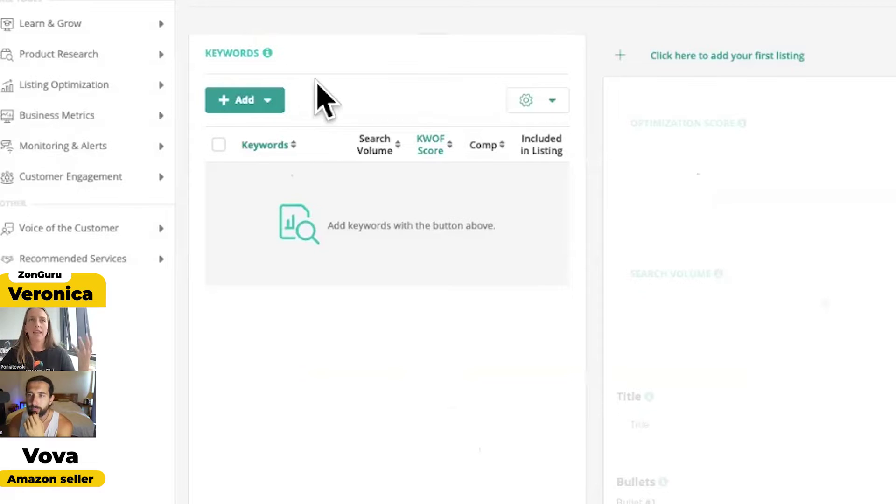
- Import Strong and Medium keywords from the saved 'exercise band' Keywords on Fire session
{"action": "left_click", "coordinate": [256, 107]}
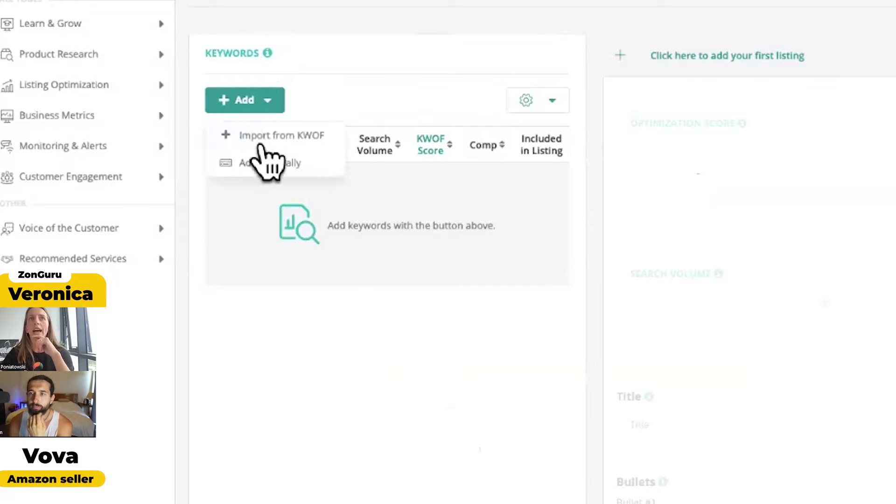
{"action": "left_click", "coordinate": [301, 141]}
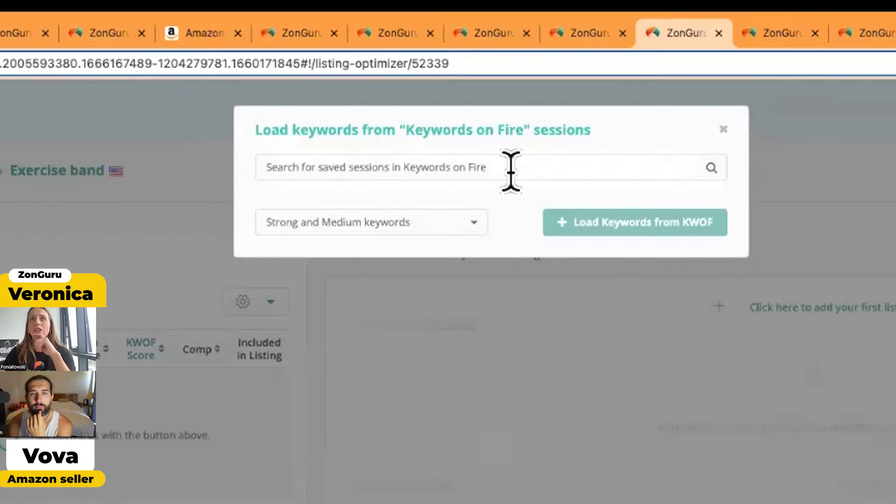
{"action": "left_click", "coordinate": [511, 170]}
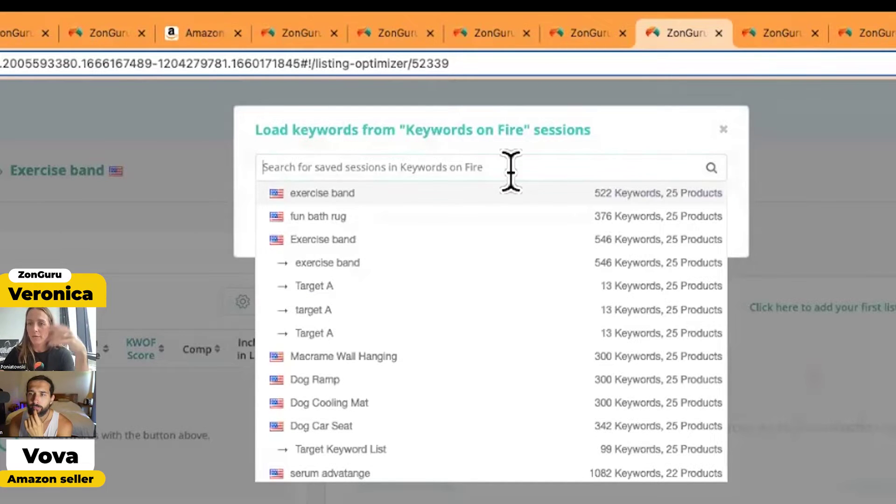
{"action": "left_click", "coordinate": [345, 197]}
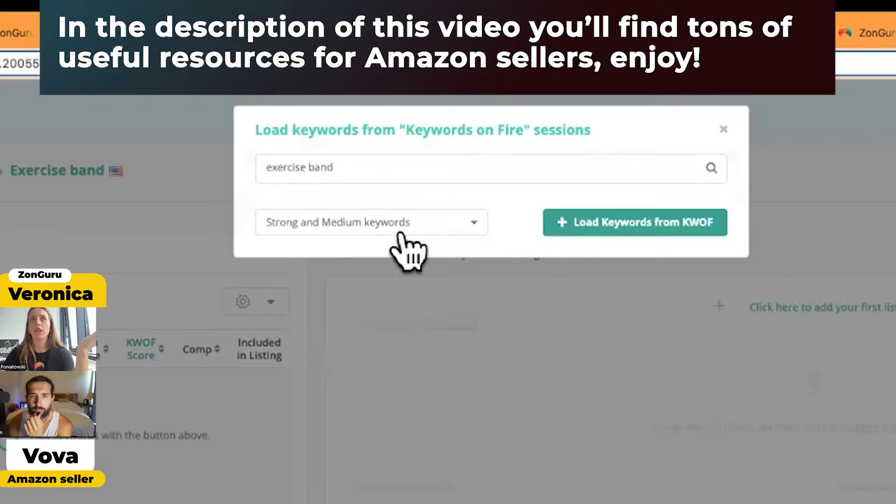
{"action": "left_click", "coordinate": [617, 230]}
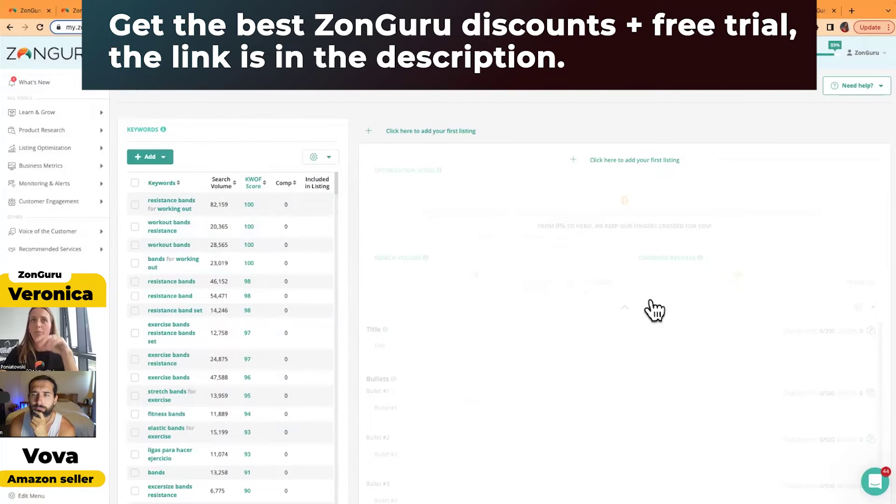
- Add a Blank Listing named 'tester' as the session's first listing
{"action": "left_click", "coordinate": [370, 132]}
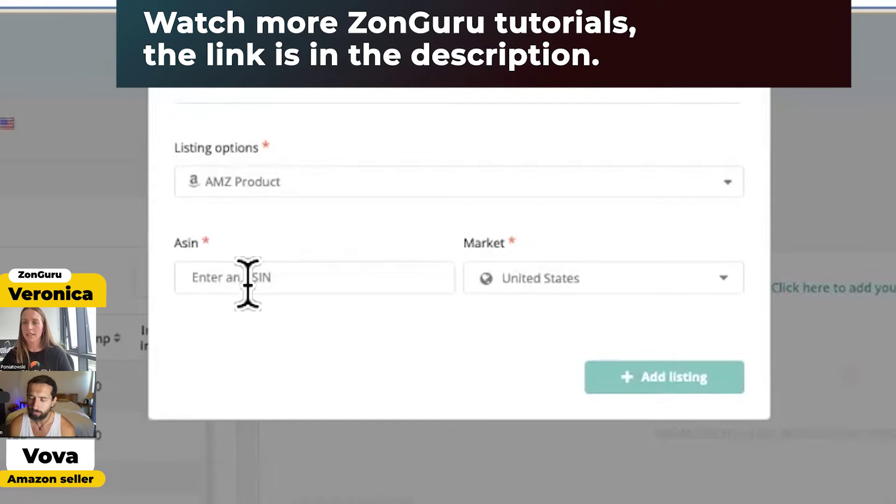
{"action": "left_click", "coordinate": [266, 186]}
{"action": "left_click", "coordinate": [231, 267]}
{"action": "left_click", "coordinate": [371, 270]}
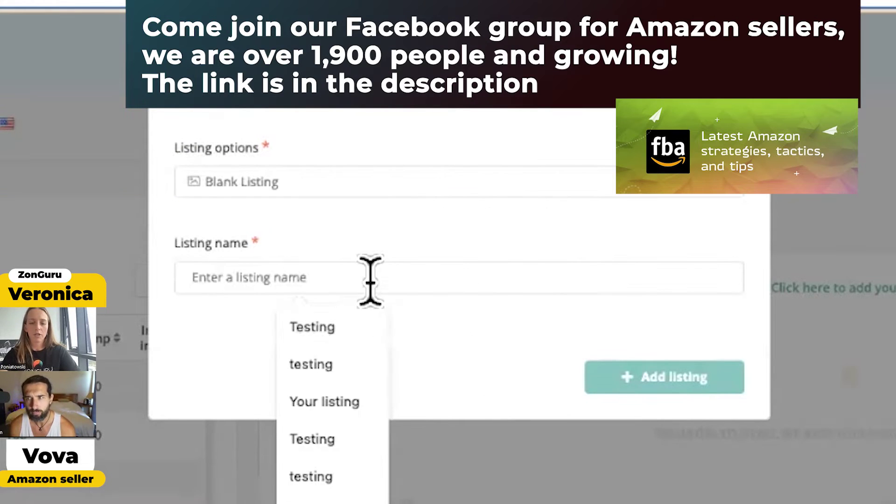
{"action": "type", "text": "tester"}
{"action": "left_click", "coordinate": [694, 387]}
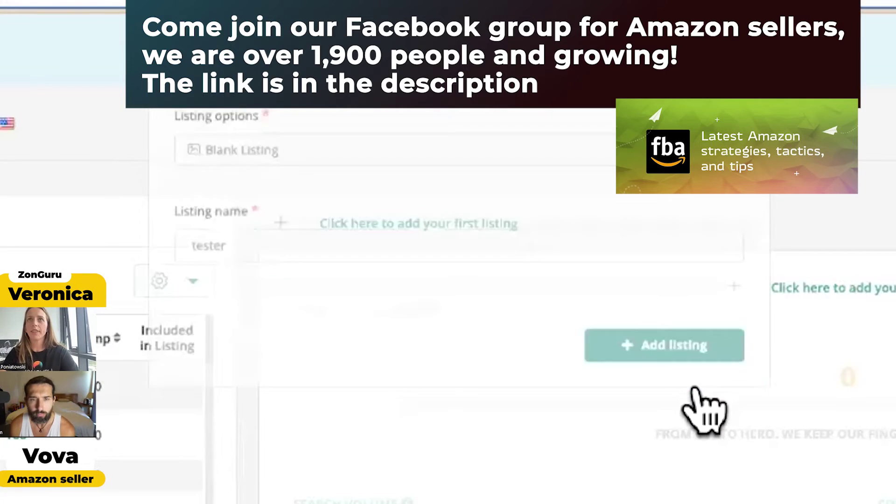
{"action": "scroll", "coordinate": [504, 249], "scroll_direction": "down", "scroll_amount": 3}
{"action": "scroll", "coordinate": [488, 257], "scroll_direction": "down", "scroll_amount": 3}
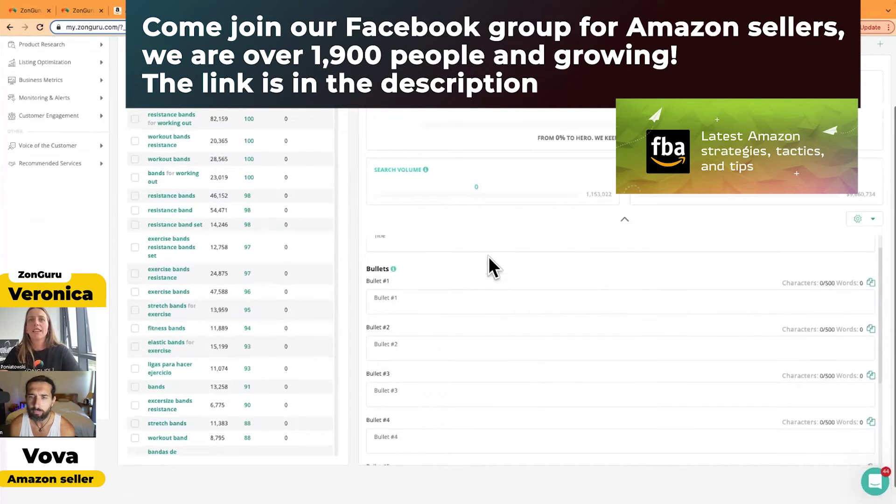
{"action": "scroll", "coordinate": [481, 305], "scroll_direction": "up", "scroll_amount": 2}
{"action": "scroll", "coordinate": [481, 308], "scroll_direction": "up", "scroll_amount": 1}
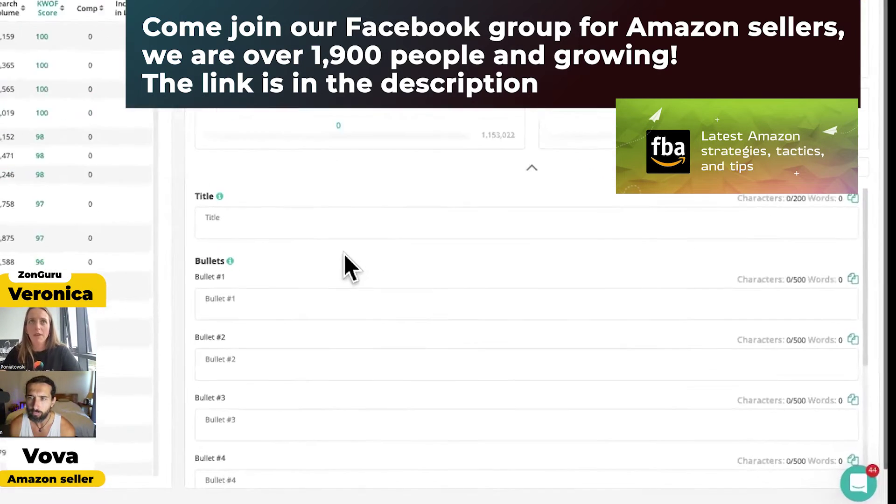
{"action": "scroll", "coordinate": [273, 309], "scroll_direction": "down", "scroll_amount": 1}
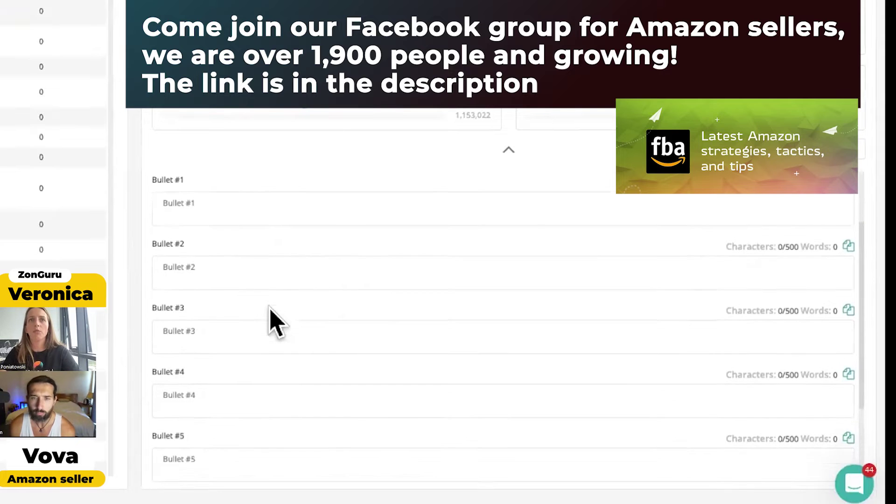
{"action": "scroll", "coordinate": [274, 320], "scroll_direction": "down", "scroll_amount": 1}
{"action": "scroll", "coordinate": [274, 322], "scroll_direction": "down", "scroll_amount": 1}
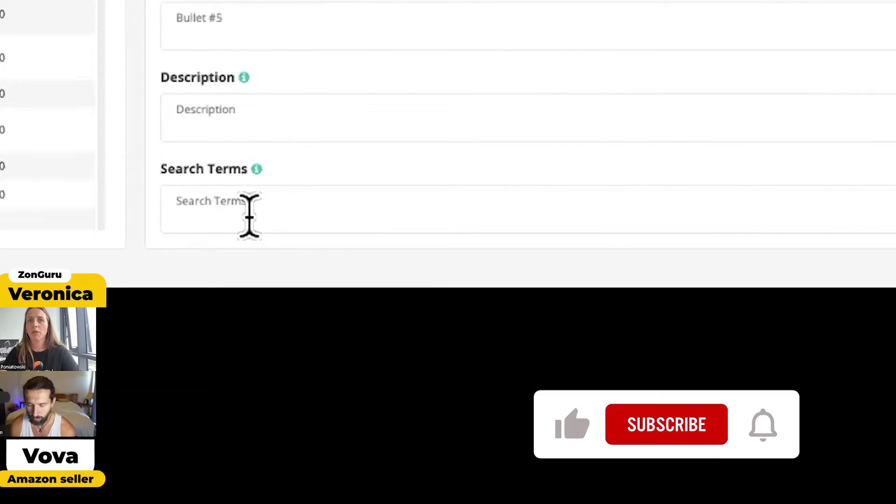
{"action": "scroll", "coordinate": [490, 141], "scroll_direction": "up", "scroll_amount": 3}
{"action": "scroll", "coordinate": [490, 140], "scroll_direction": "up", "scroll_amount": 2}
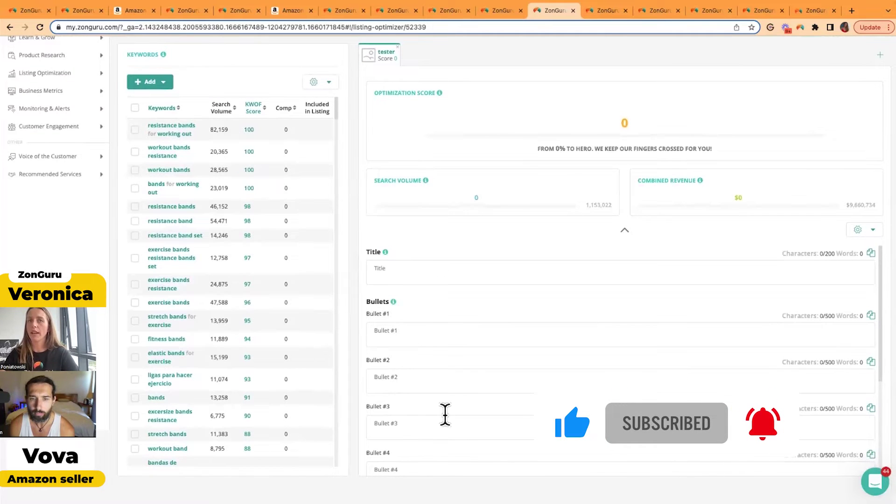
{"action": "scroll", "coordinate": [446, 416], "scroll_direction": "up", "scroll_amount": 1}
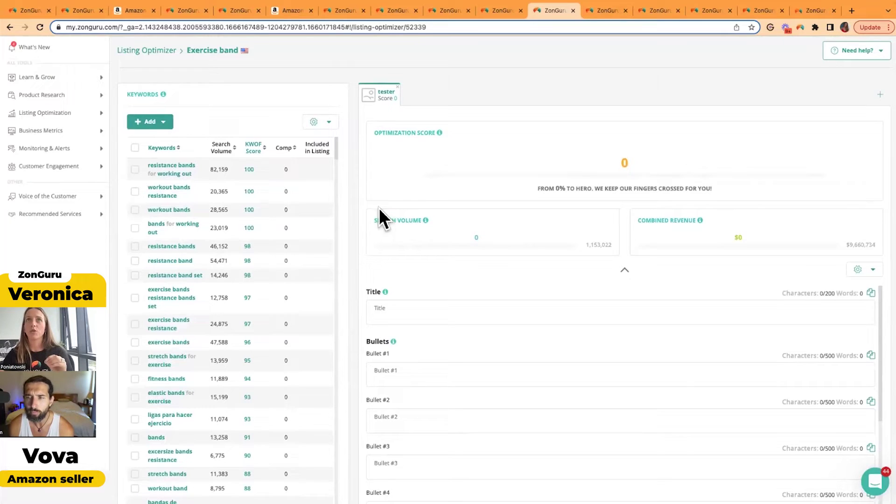
- Copy the WALITO competitor's search terms, then load the Renoj Resistance Bands listing
{"action": "left_click", "coordinate": [599, 11]}
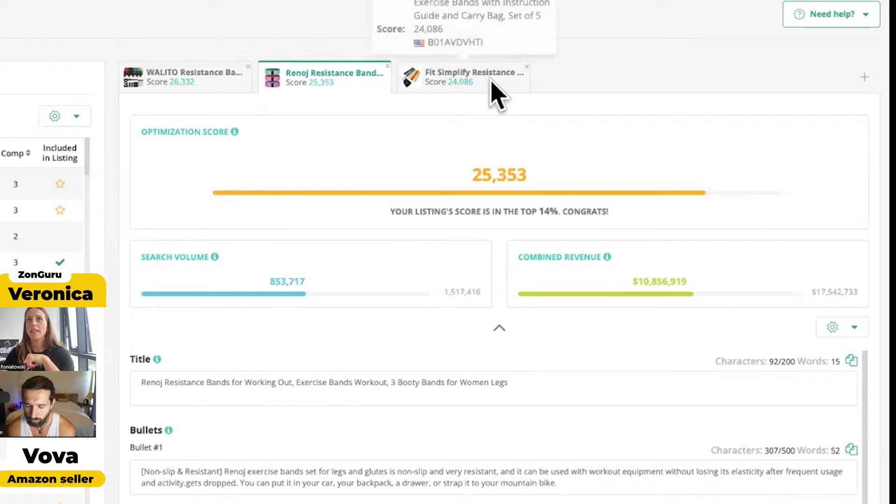
{"action": "left_click", "coordinate": [158, 73]}
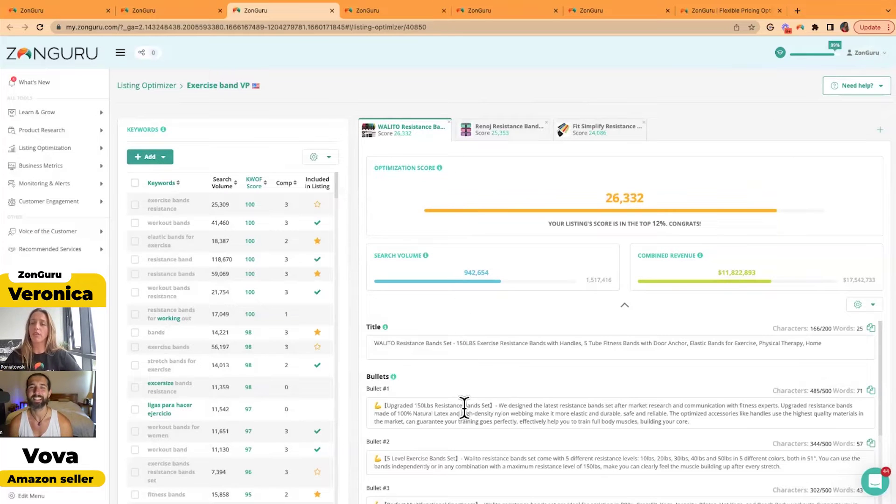
{"action": "scroll", "coordinate": [477, 267], "scroll_direction": "down", "scroll_amount": 1}
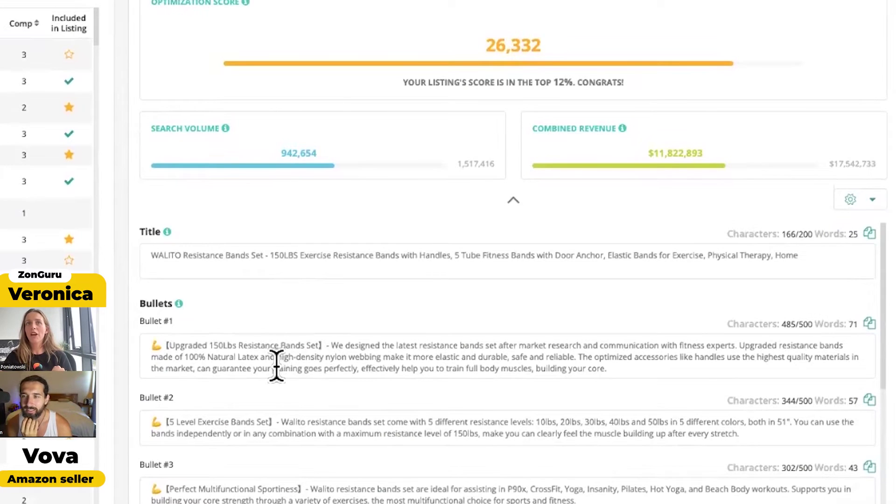
{"action": "scroll", "coordinate": [280, 377], "scroll_direction": "down", "scroll_amount": 2}
{"action": "scroll", "coordinate": [280, 375], "scroll_direction": "down", "scroll_amount": 2}
{"action": "scroll", "coordinate": [238, 483], "scroll_direction": "down", "scroll_amount": 2}
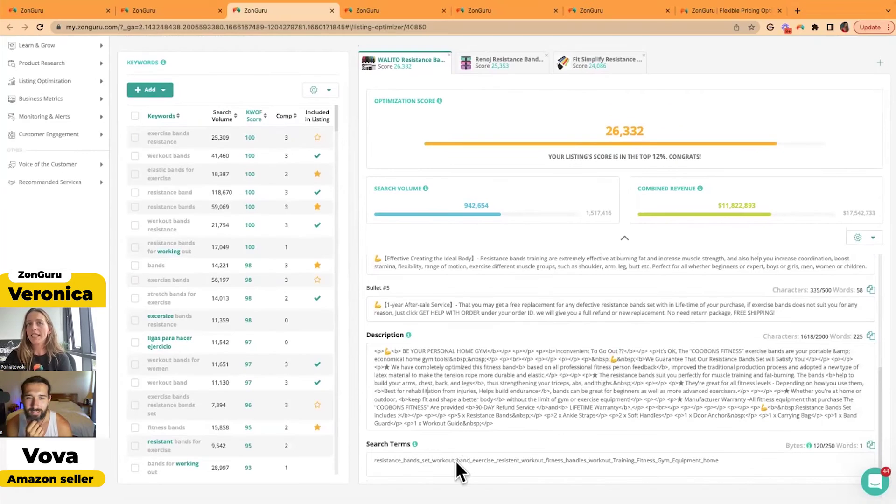
{"action": "right_click", "coordinate": [456, 461]}
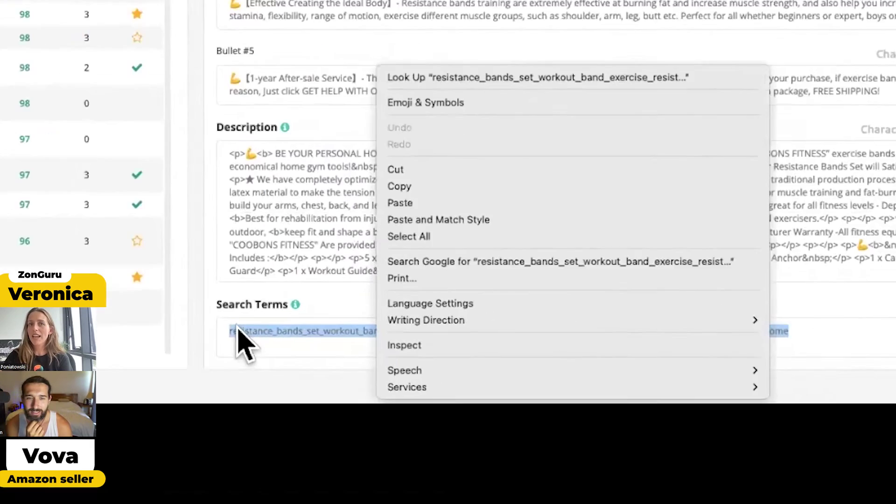
{"action": "left_click", "coordinate": [393, 470]}
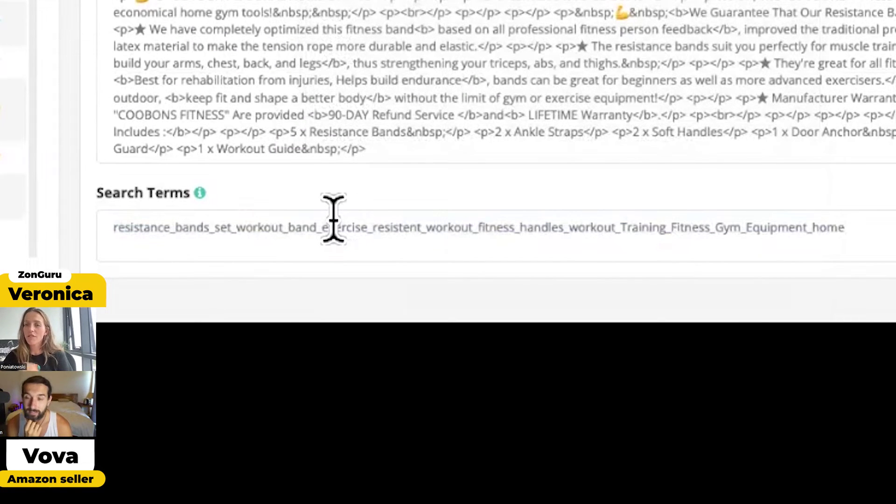
{"action": "scroll", "coordinate": [352, 60], "scroll_direction": "up", "scroll_amount": 3}
{"action": "scroll", "coordinate": [486, 380], "scroll_direction": "up", "scroll_amount": 5}
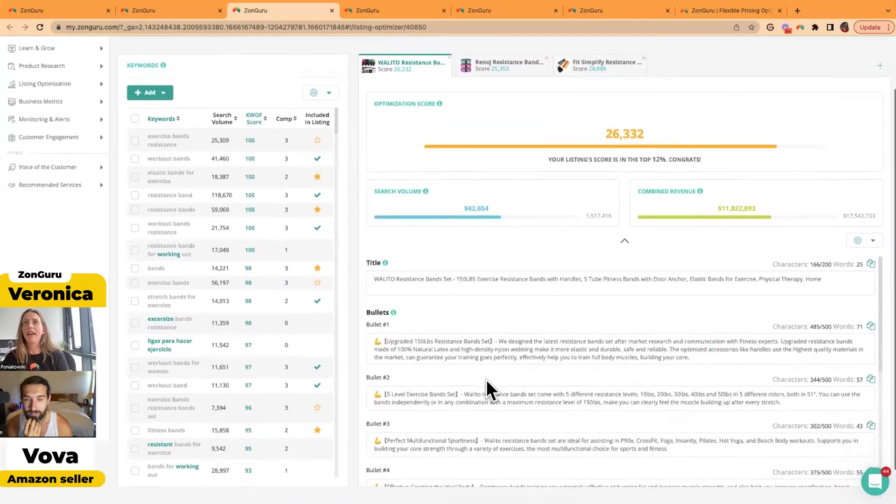
{"action": "scroll", "coordinate": [486, 380], "scroll_direction": "up", "scroll_amount": 1}
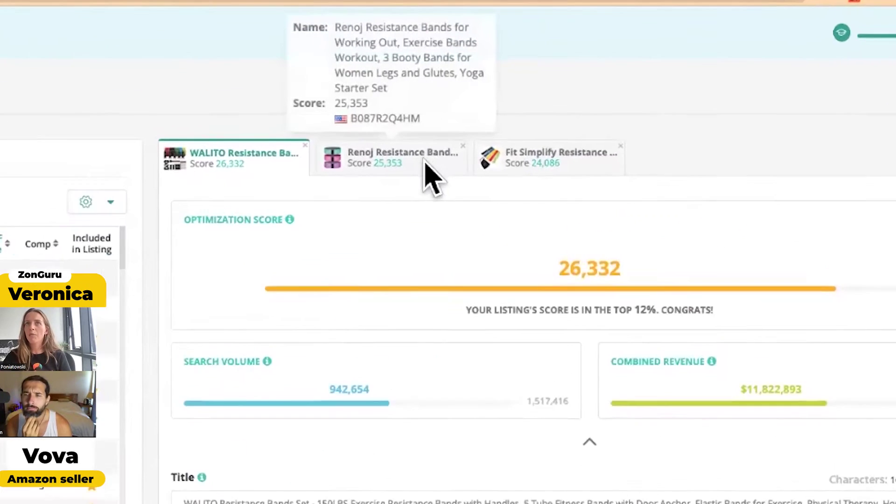
{"action": "left_click", "coordinate": [425, 167]}
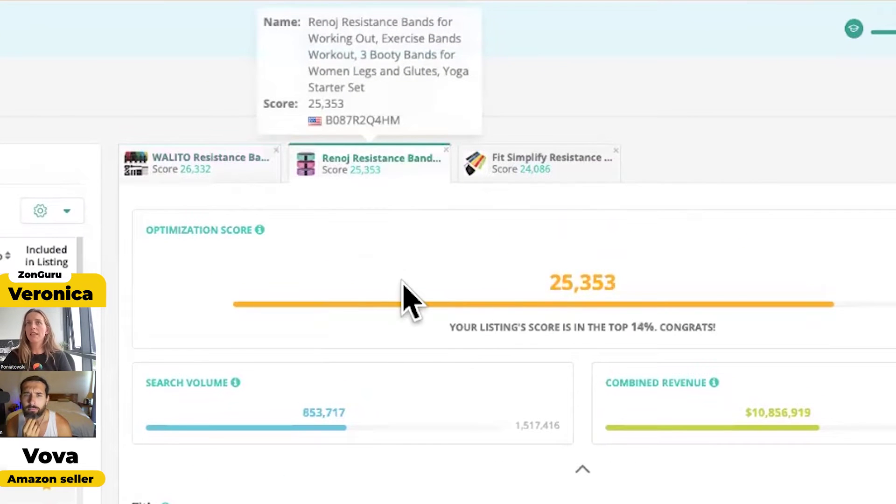
{"action": "scroll", "coordinate": [350, 364], "scroll_direction": "down", "scroll_amount": 3}
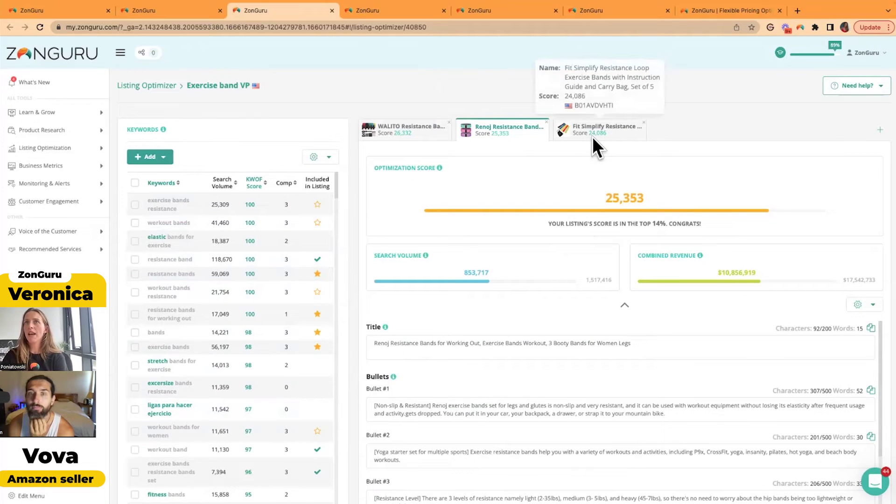
{"action": "mouse_move", "coordinate": [199, 163]}
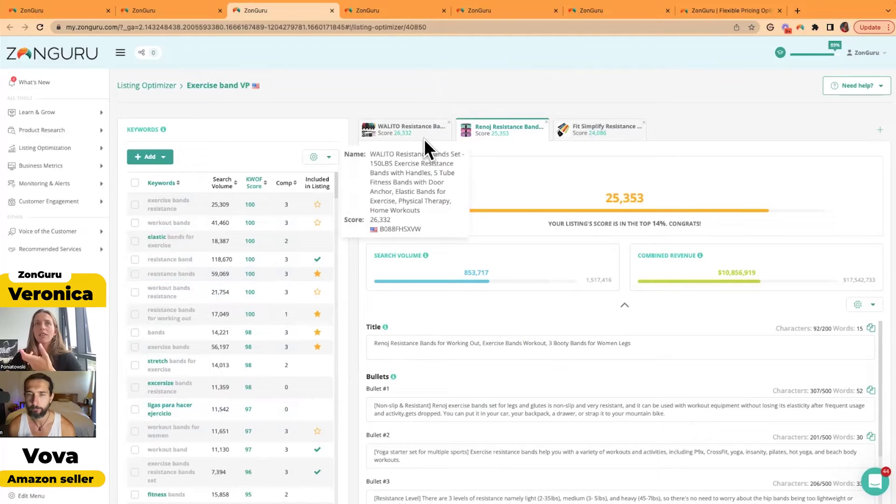
{"action": "left_click", "coordinate": [423, 139]}
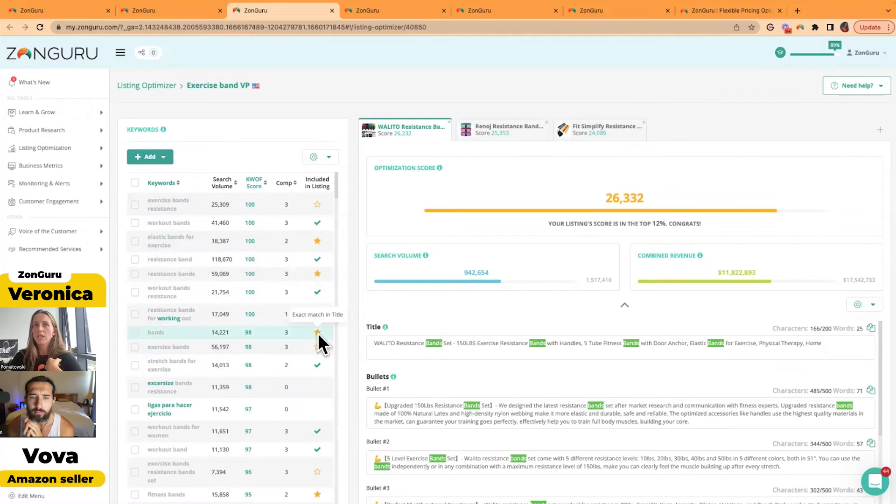
{"action": "scroll", "coordinate": [477, 374], "scroll_direction": "down", "scroll_amount": 2}
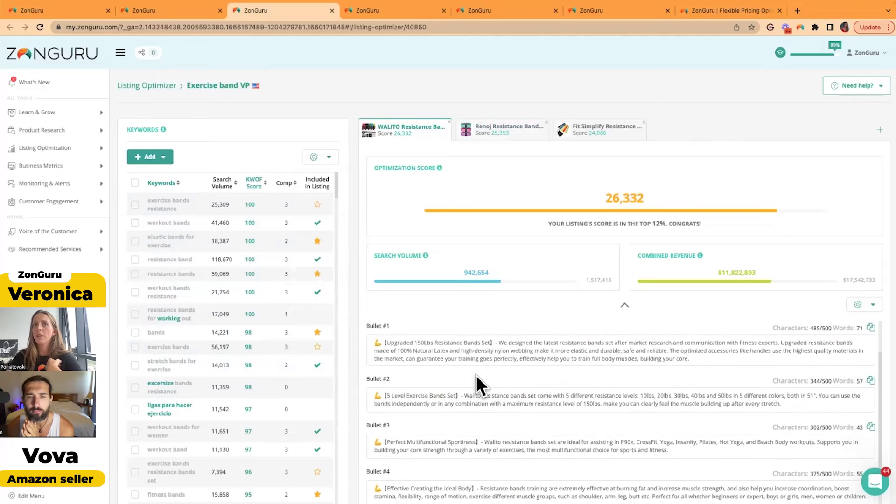
{"action": "scroll", "coordinate": [477, 378], "scroll_direction": "down", "scroll_amount": 2}
{"action": "scroll", "coordinate": [468, 420], "scroll_direction": "down", "scroll_amount": 2}
{"action": "scroll", "coordinate": [469, 435], "scroll_direction": "down", "scroll_amount": 1}
{"action": "scroll", "coordinate": [472, 452], "scroll_direction": "down", "scroll_amount": 2}
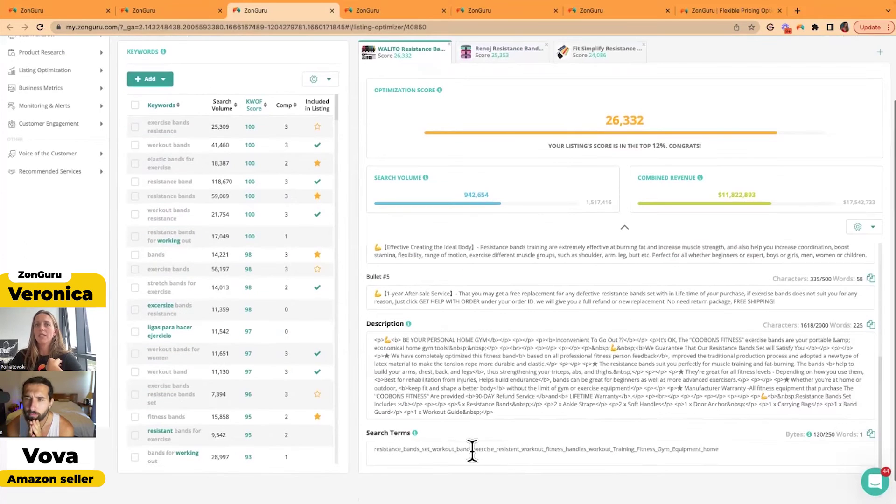
{"action": "scroll", "coordinate": [474, 386], "scroll_direction": "up", "scroll_amount": 2}
{"action": "scroll", "coordinate": [475, 386], "scroll_direction": "up", "scroll_amount": 3}
{"action": "scroll", "coordinate": [504, 280], "scroll_direction": "up", "scroll_amount": 2}
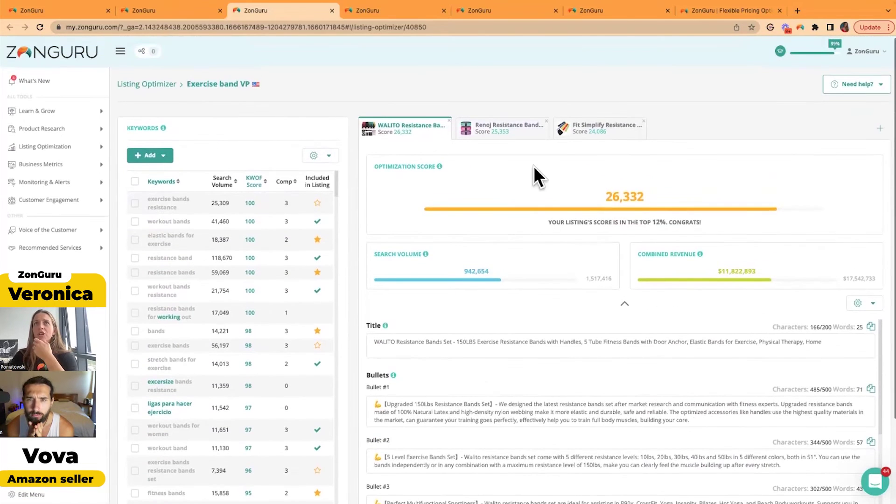
{"action": "left_click", "coordinate": [522, 132]}
{"action": "left_click", "coordinate": [505, 342]}
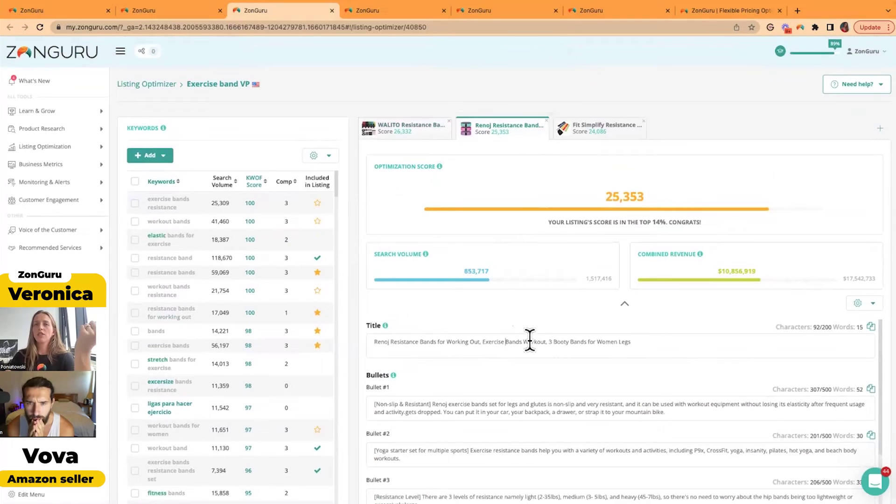
{"action": "left_click", "coordinate": [654, 348]}
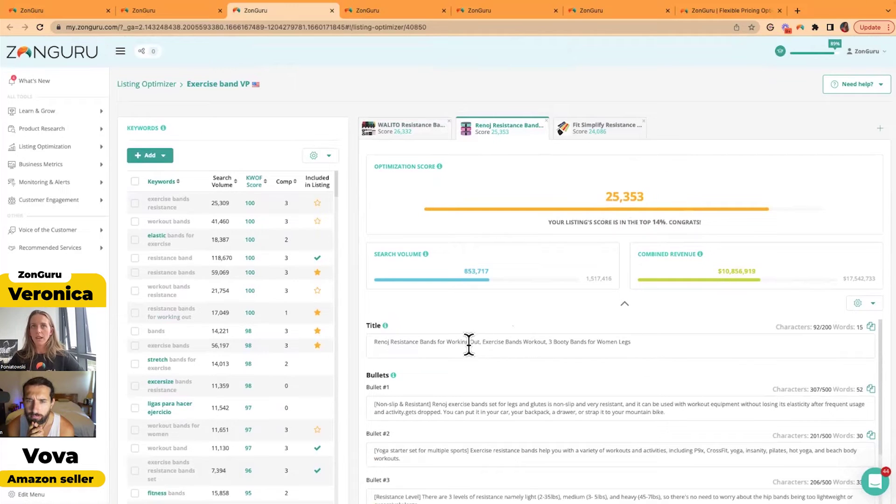
- Replace the Renoj listing's whole title with the pasted resistance-training-bands title
{"action": "left_click_drag", "start_coordinate": [466, 343], "coordinate": [610, 343]}
{"action": "left_click", "coordinate": [640, 349]}
{"action": "left_click_drag", "start_coordinate": [228, 231], "coordinate": [146, 219]}
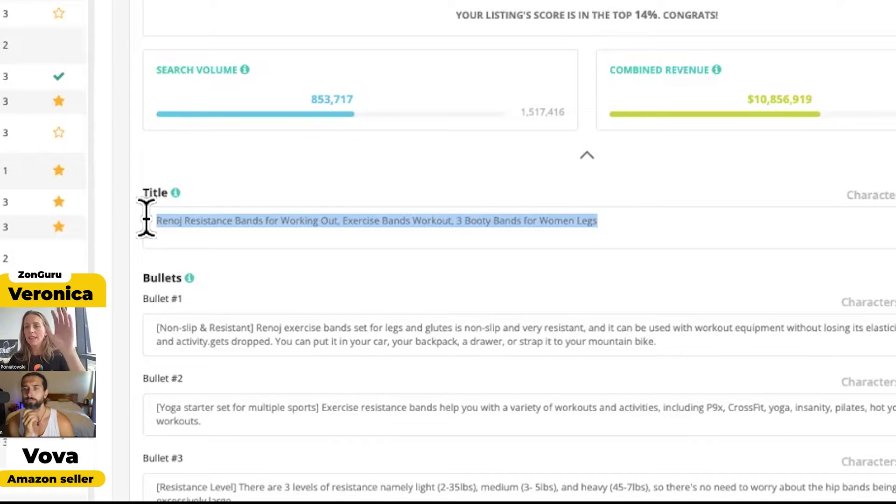
{"action": "type", "text": "Resistance training Bands - Booty workout, thick loop | set of 3 - for Legs and Butt, strength training, Exercise Fitness Bands with Video Workout for Women & men"}
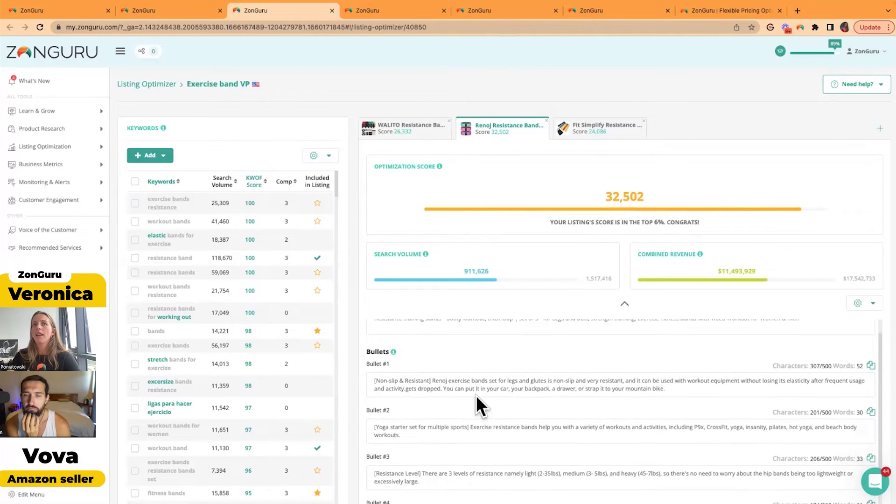
{"action": "scroll", "coordinate": [476, 396], "scroll_direction": "down", "scroll_amount": 2}
{"action": "scroll", "coordinate": [580, 168], "scroll_direction": "down", "scroll_amount": 1}
{"action": "scroll", "coordinate": [580, 167], "scroll_direction": "down", "scroll_amount": 2}
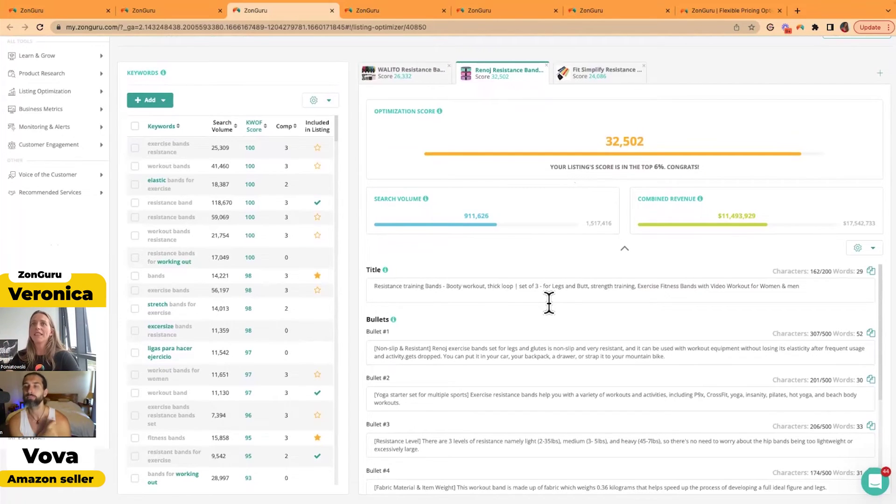
{"action": "scroll", "coordinate": [472, 371], "scroll_direction": "down", "scroll_amount": 1}
{"action": "scroll", "coordinate": [471, 371], "scroll_direction": "down", "scroll_amount": 2}
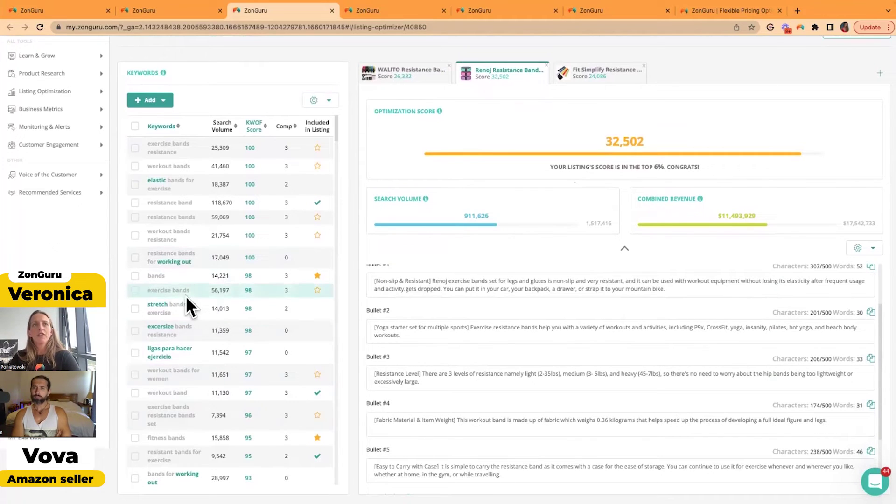
{"action": "scroll", "coordinate": [440, 356], "scroll_direction": "down", "scroll_amount": 2}
{"action": "scroll", "coordinate": [440, 361], "scroll_direction": "down", "scroll_amount": 1}
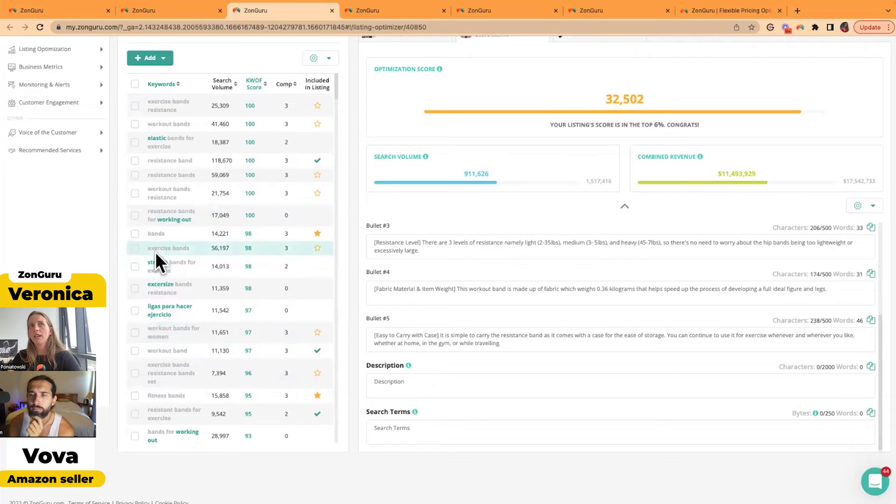
- Add elastic, working out, stretch, excersize, ligas ejercicio, hacer para, work and resistentence bands to Search Terms
{"action": "left_click", "coordinate": [161, 145]}
{"action": "left_click", "coordinate": [180, 221]}
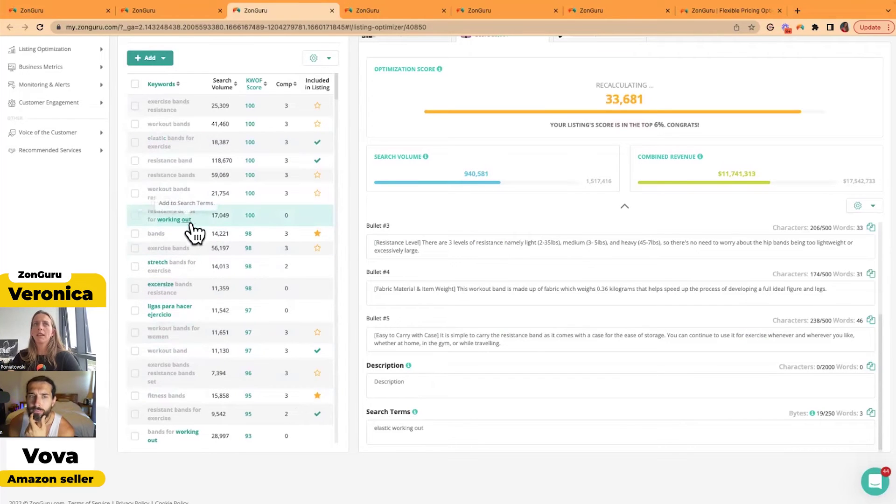
{"action": "left_click", "coordinate": [159, 263]}
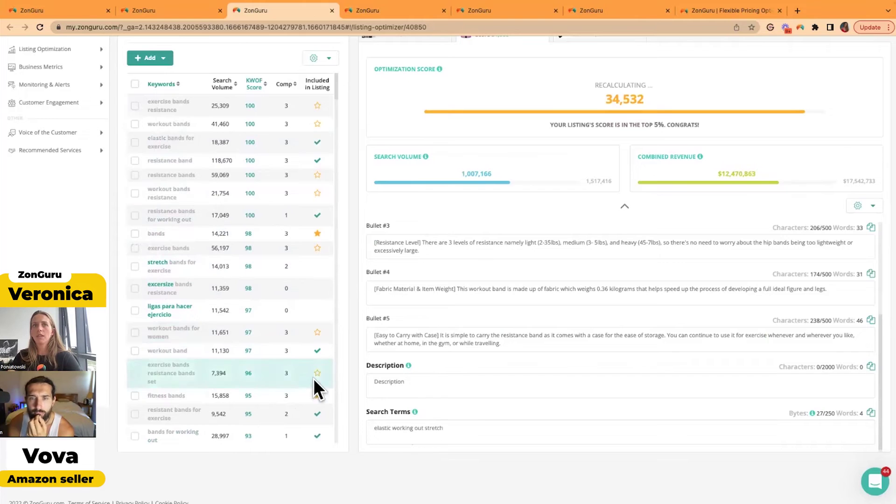
{"action": "left_click", "coordinate": [160, 283]}
{"action": "left_click", "coordinate": [161, 308]}
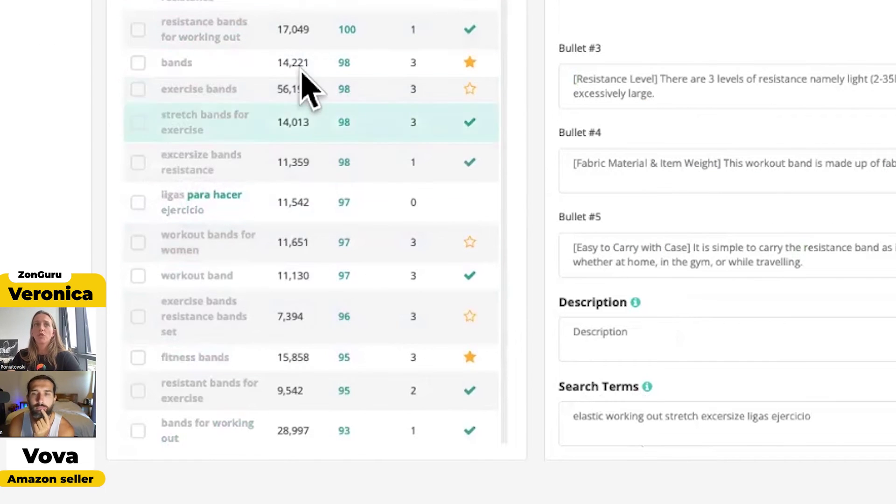
{"action": "left_click", "coordinate": [209, 198]}
{"action": "scroll", "coordinate": [224, 260], "scroll_direction": "down", "scroll_amount": 3}
{"action": "scroll", "coordinate": [220, 256], "scroll_direction": "down", "scroll_amount": 3}
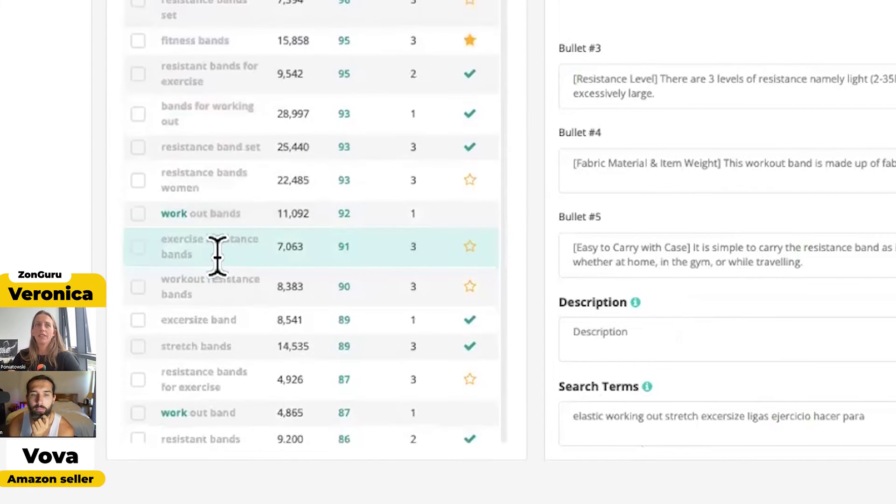
{"action": "left_click", "coordinate": [177, 214]}
{"action": "scroll", "coordinate": [200, 318], "scroll_direction": "down", "scroll_amount": 3}
{"action": "scroll", "coordinate": [201, 316], "scroll_direction": "down", "scroll_amount": 2}
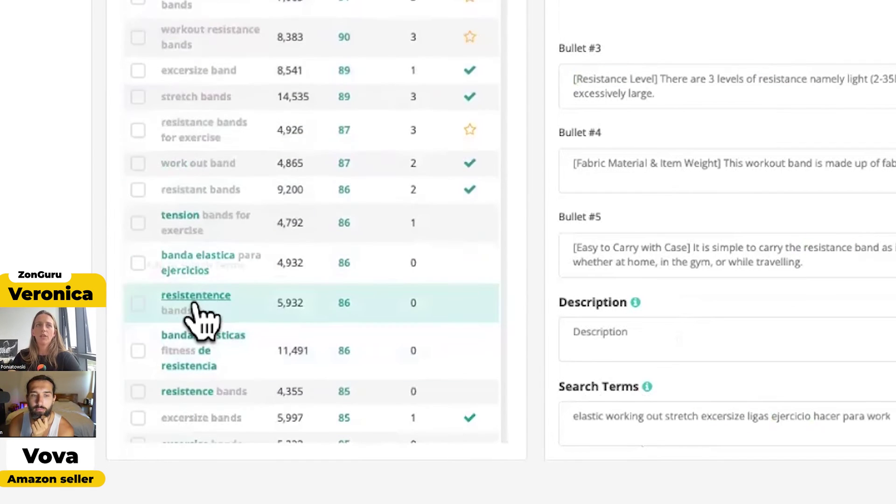
{"action": "left_click", "coordinate": [195, 306]}
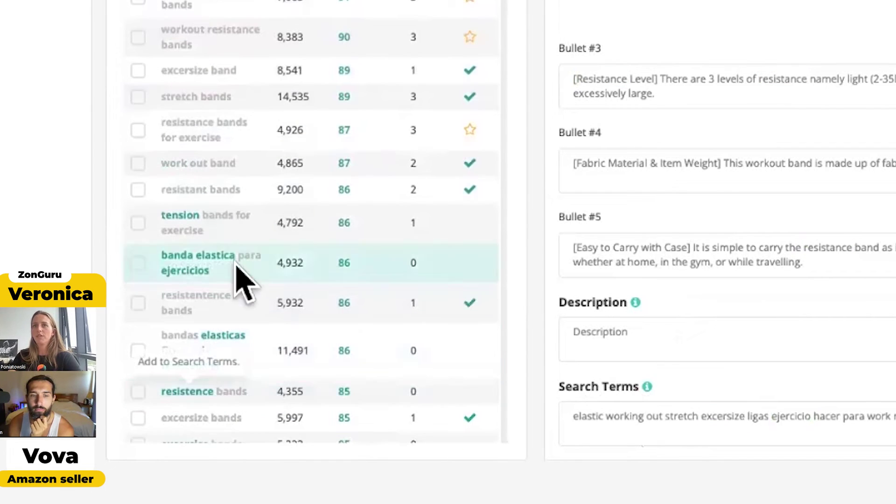
{"action": "scroll", "coordinate": [260, 190], "scroll_direction": "up", "scroll_amount": 5}
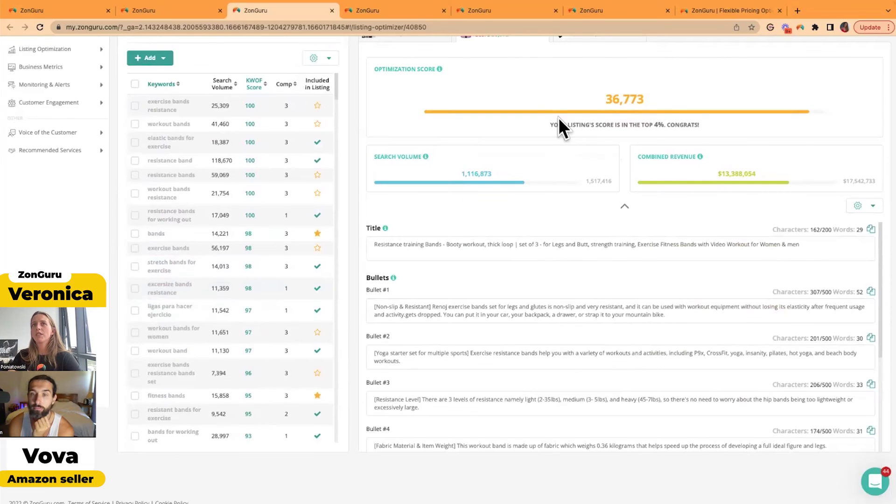
{"action": "scroll", "coordinate": [558, 116], "scroll_direction": "up", "scroll_amount": 2}
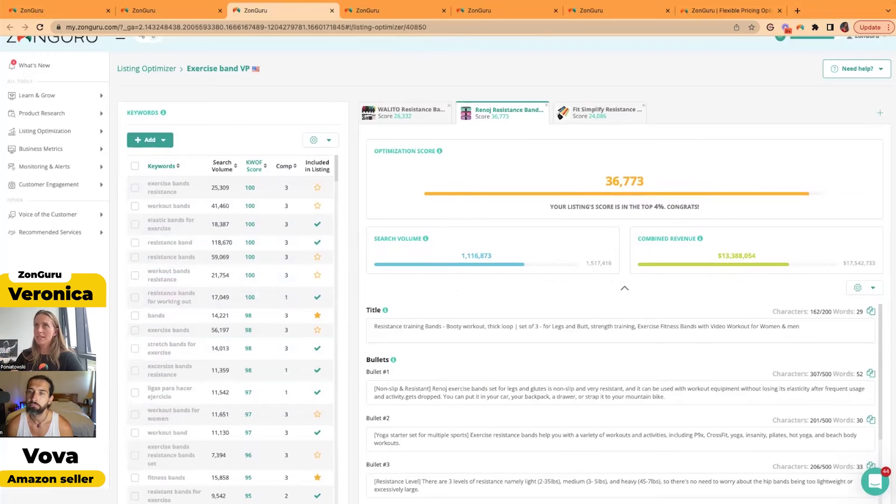
{"action": "scroll", "coordinate": [504, 280], "scroll_direction": "up", "scroll_amount": 1}
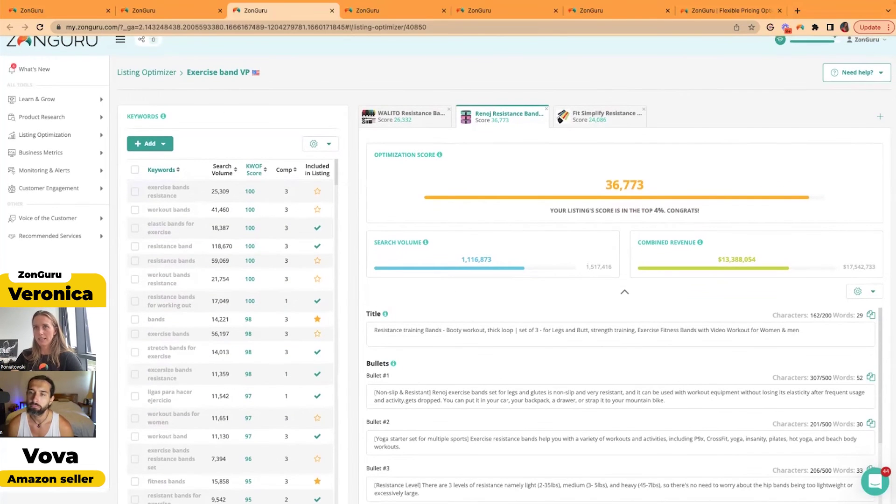
- Show the listing's Reload from Amazon, Publish, Export.csv and Clear options
{"action": "left_click", "coordinate": [873, 292]}
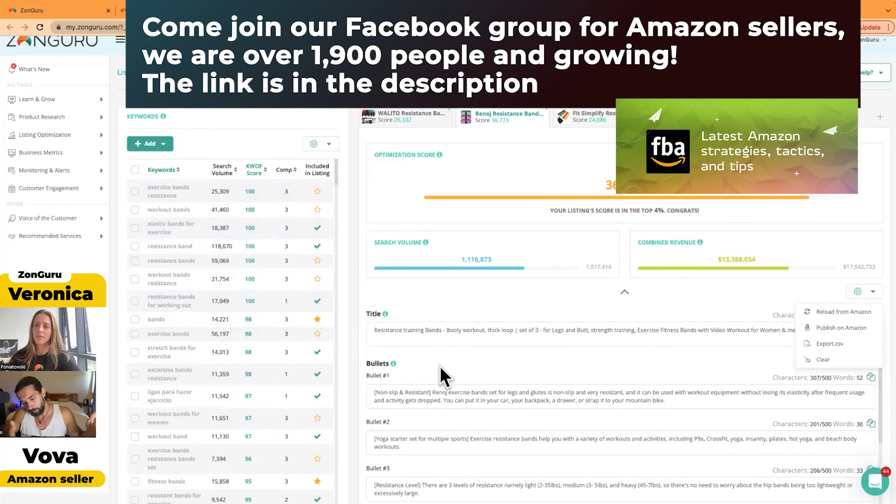
{"action": "scroll", "coordinate": [440, 377], "scroll_direction": "up", "scroll_amount": 1}
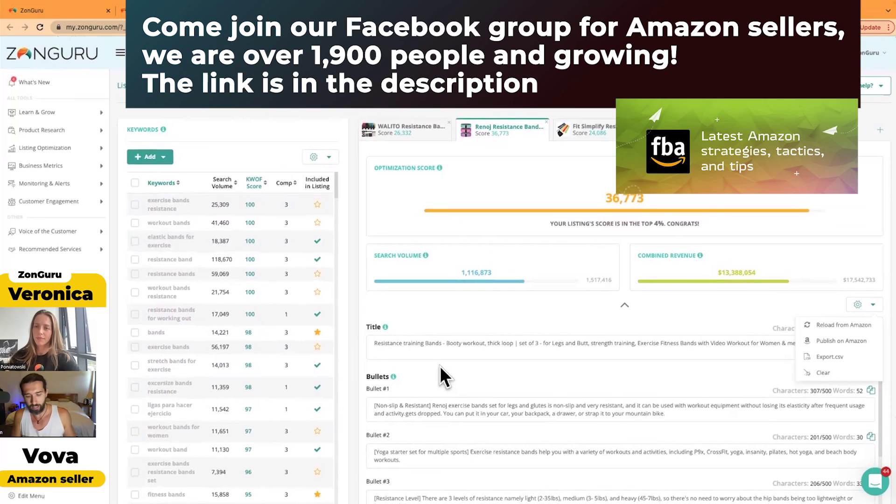